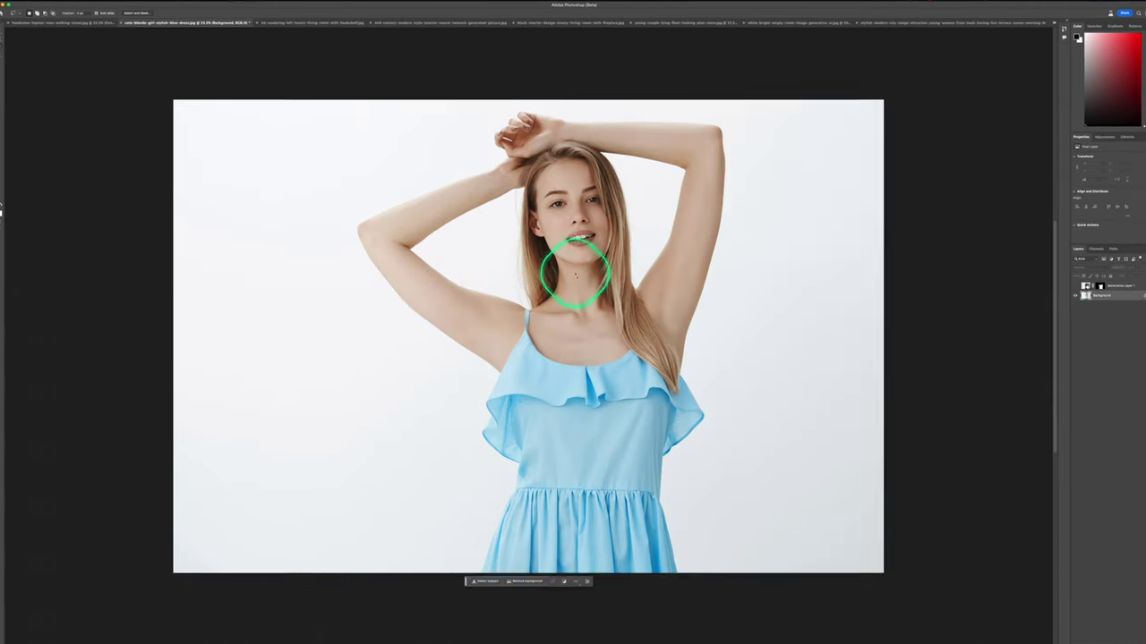
- Replace everything except the deer with a generated 'Wet alley at night' background
mouse_move(576, 268)
left_mouse_down()
mouse_move(698, 524)
mouse_move(511, 256)
mouse_move(501, 264)
left_mouse_up()
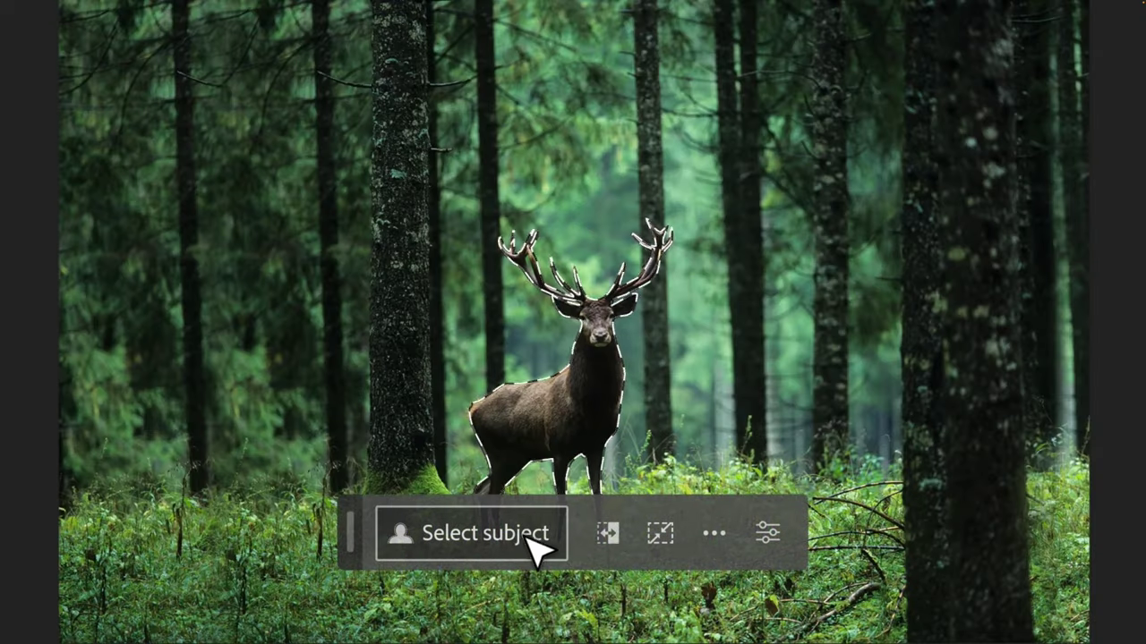
left_click(618, 537)
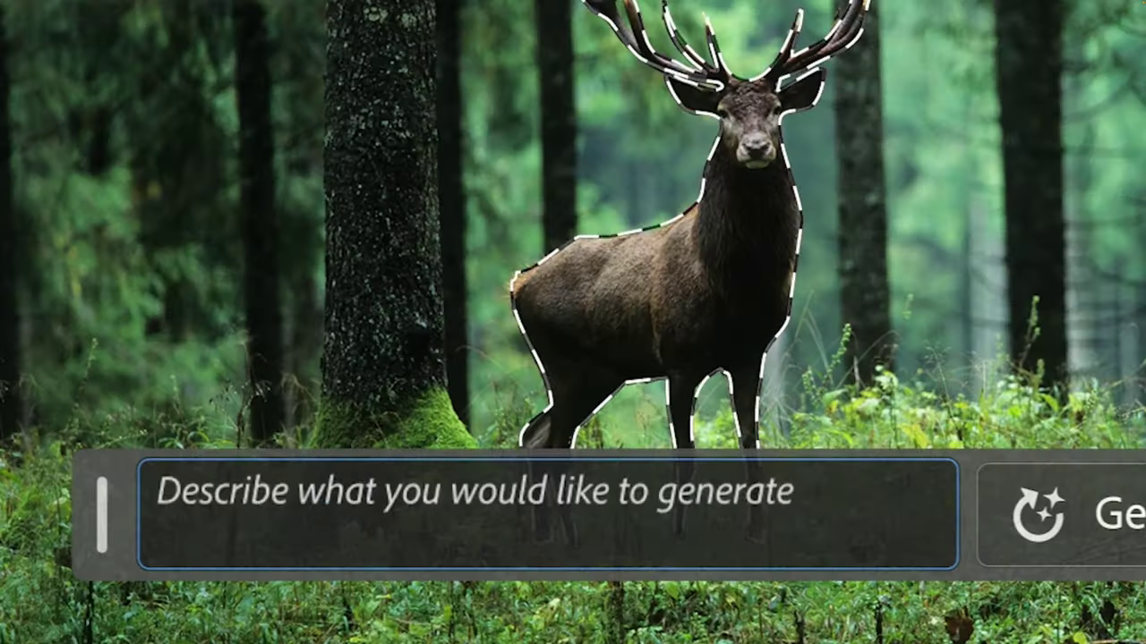
type("Wet alley at night")
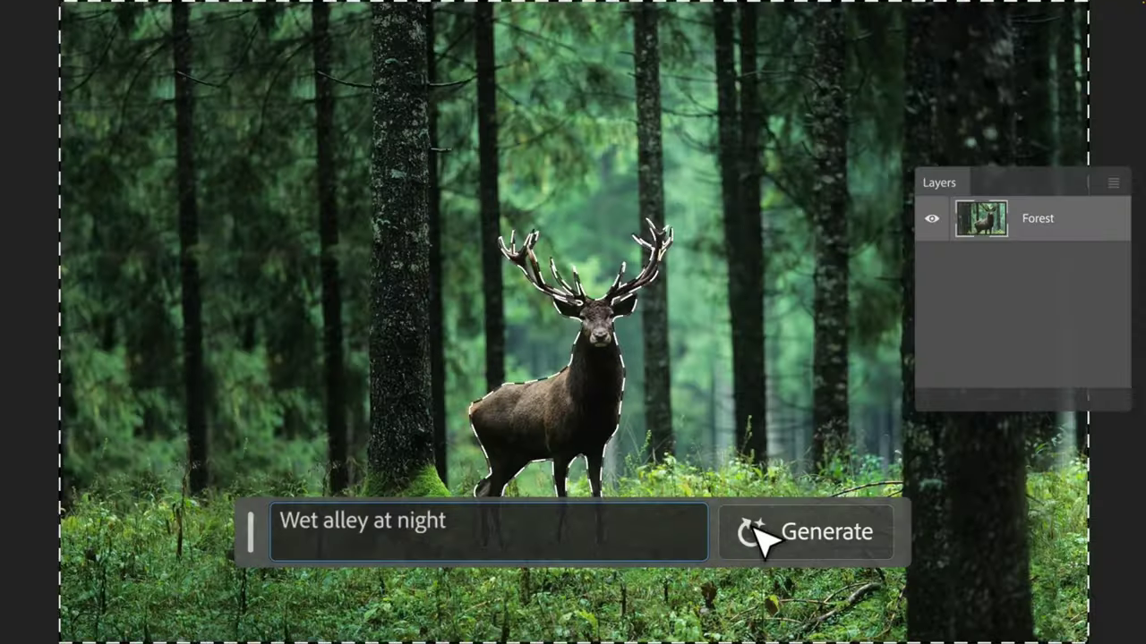
left_click(1138, 520)
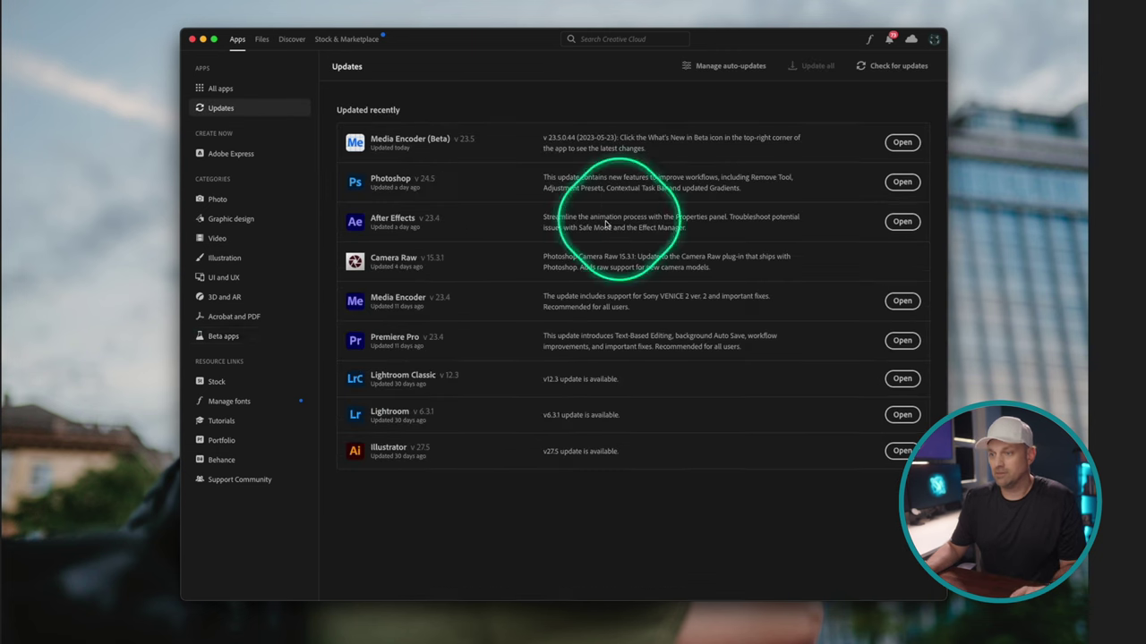
- Show the Beta apps list in the Creative Cloud sidebar
left_click(220, 338)
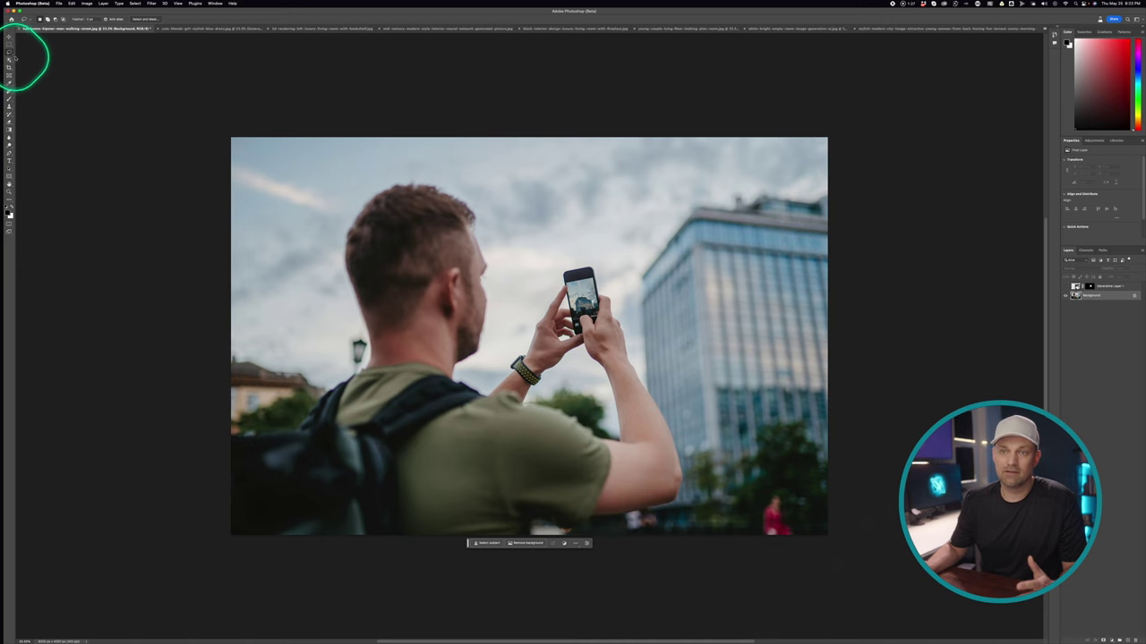
- Lasso the phone in the man's hands and generate an 'apple' in its place
mouse_move(569, 254)
left_mouse_down()
mouse_move(522, 310)
mouse_move(512, 360)
mouse_move(539, 394)
mouse_move(560, 408)
mouse_move(714, 423)
mouse_move(743, 387)
mouse_move(745, 306)
mouse_move(702, 237)
mouse_move(611, 206)
left_mouse_up()
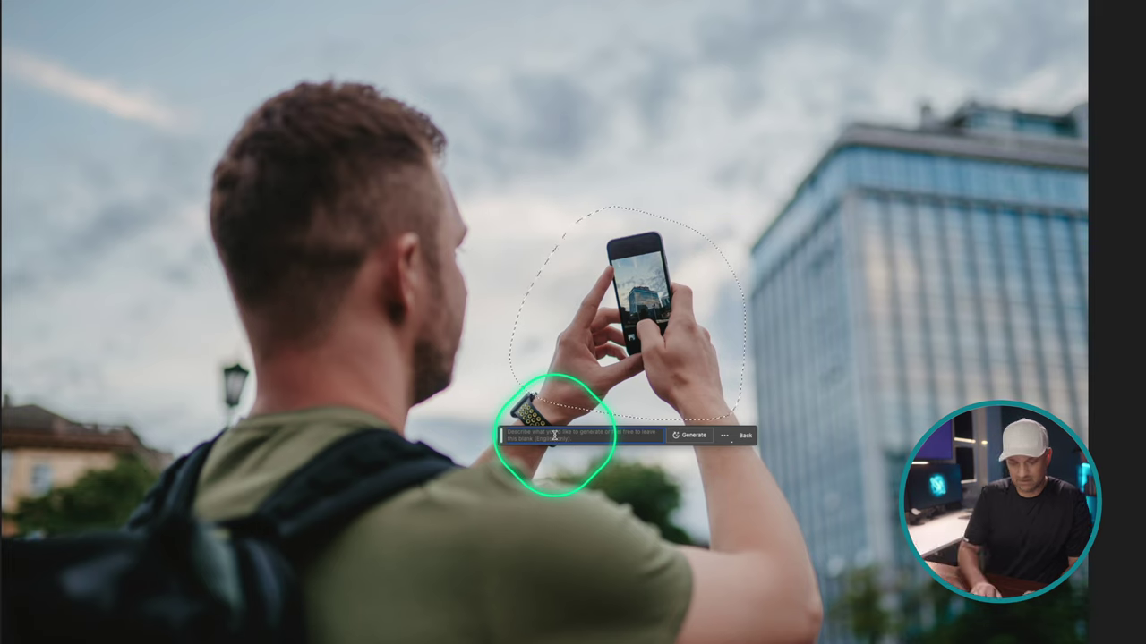
type("apple")
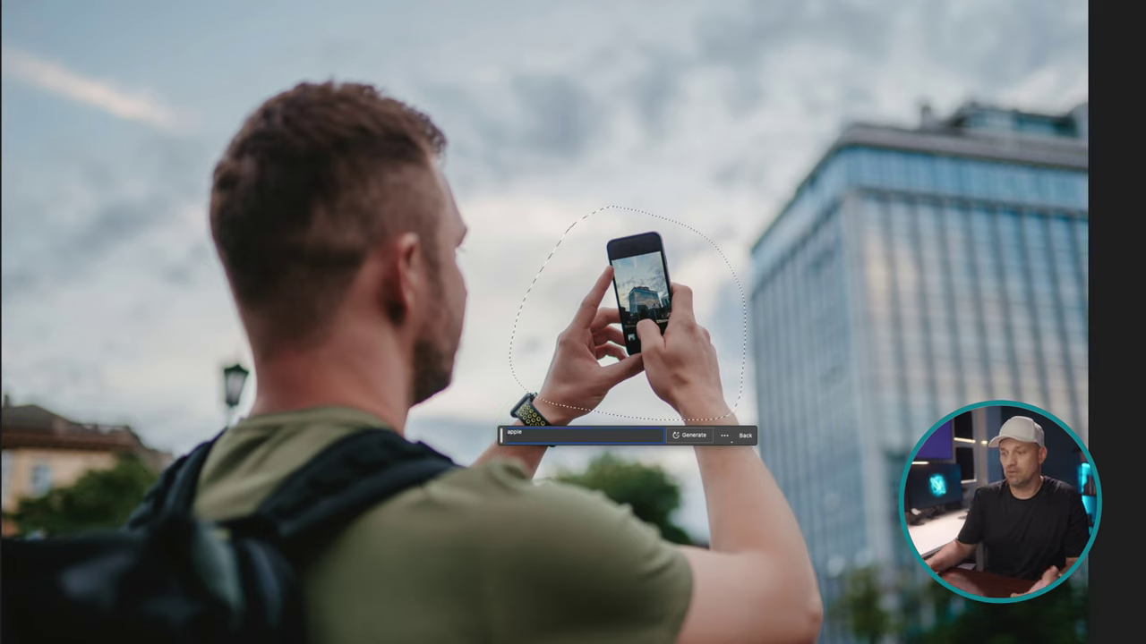
left_click(694, 437)
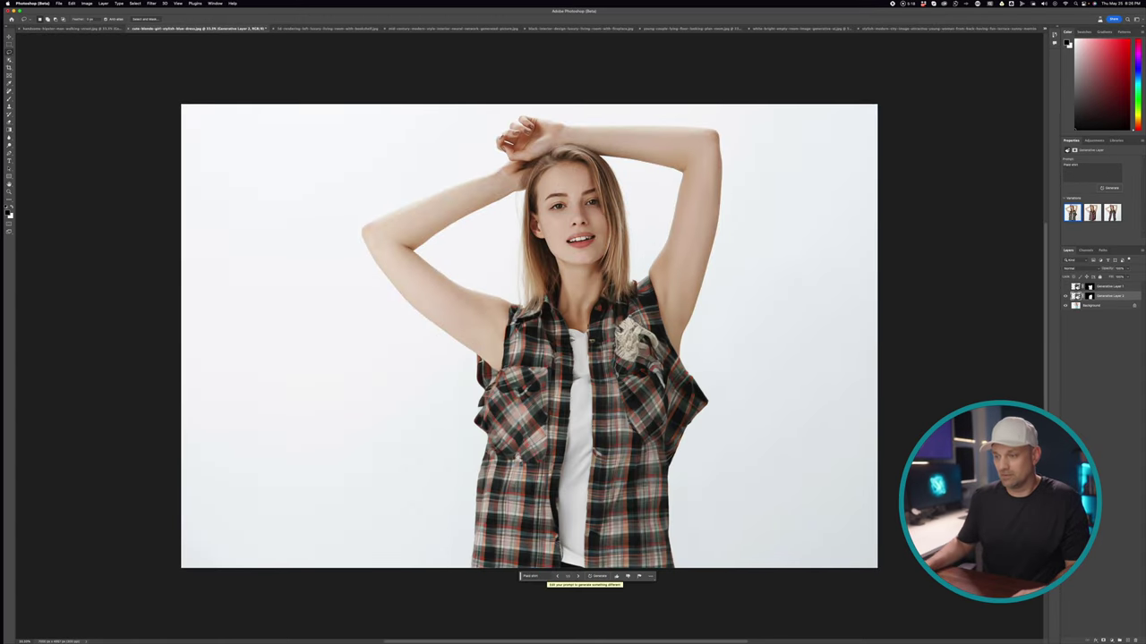
- Undo the plaid shirt, lasso the dress and start a new Generative Fill clothing prompt
key("ctrl+z")
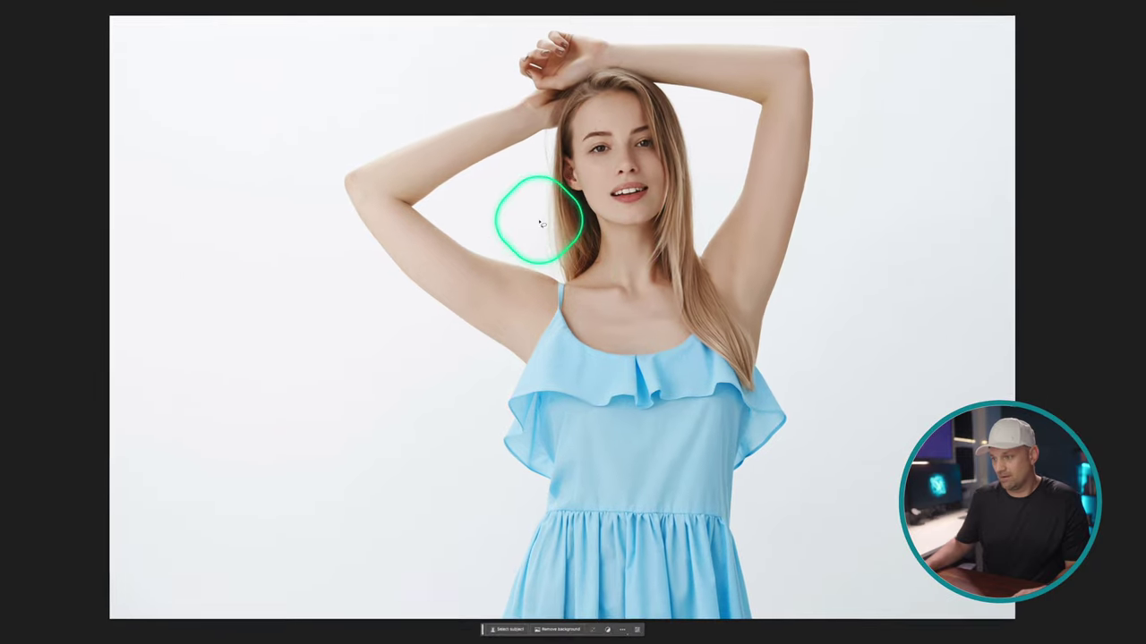
left_click_drag(515, 263, 445, 266)
mouse_move(451, 225)
left_mouse_down()
mouse_move(399, 319)
mouse_move(410, 354)
mouse_move(501, 376)
mouse_move(465, 627)
mouse_move(534, 639)
mouse_move(790, 634)
mouse_move(771, 528)
mouse_move(806, 498)
mouse_move(789, 168)
mouse_move(741, 157)
mouse_move(697, 235)
mouse_move(549, 224)
left_mouse_up()
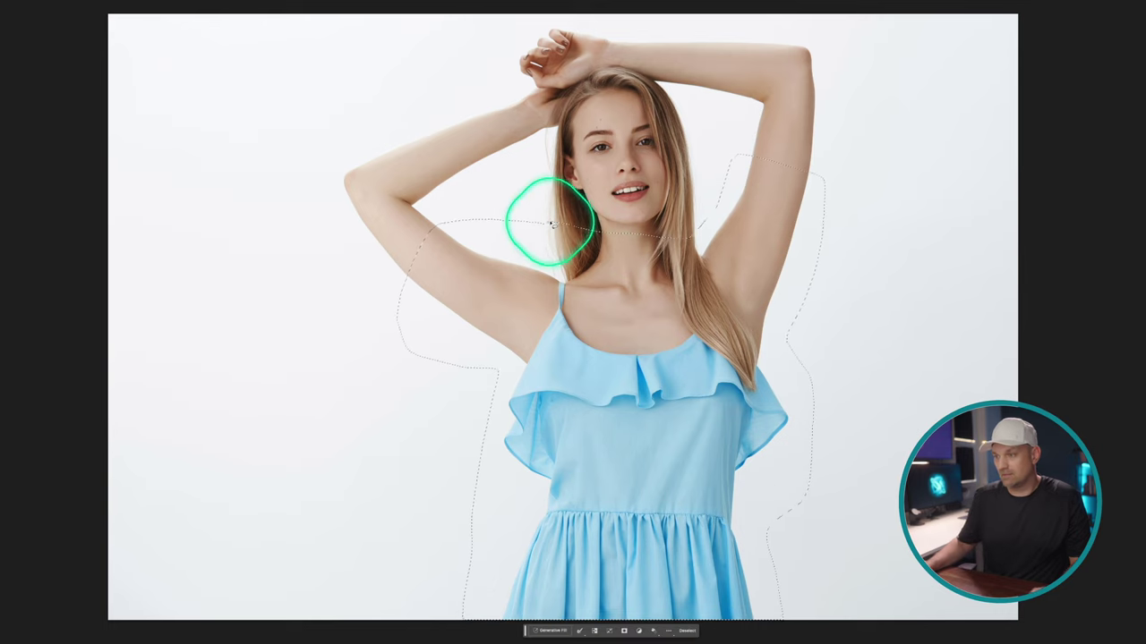
left_click(546, 632)
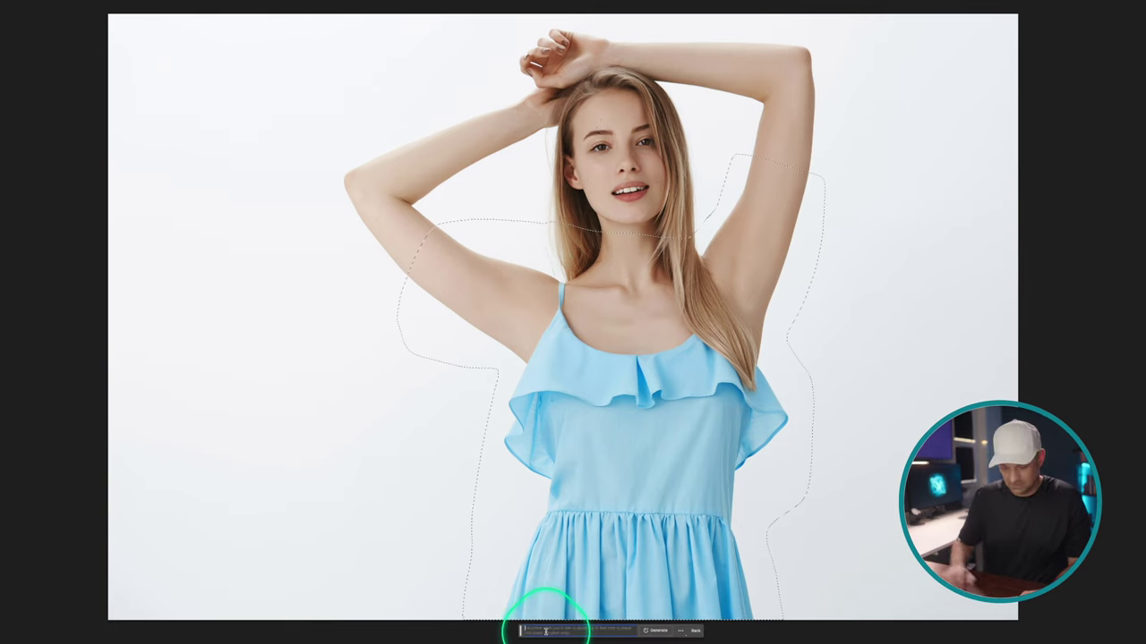
type("Pu")
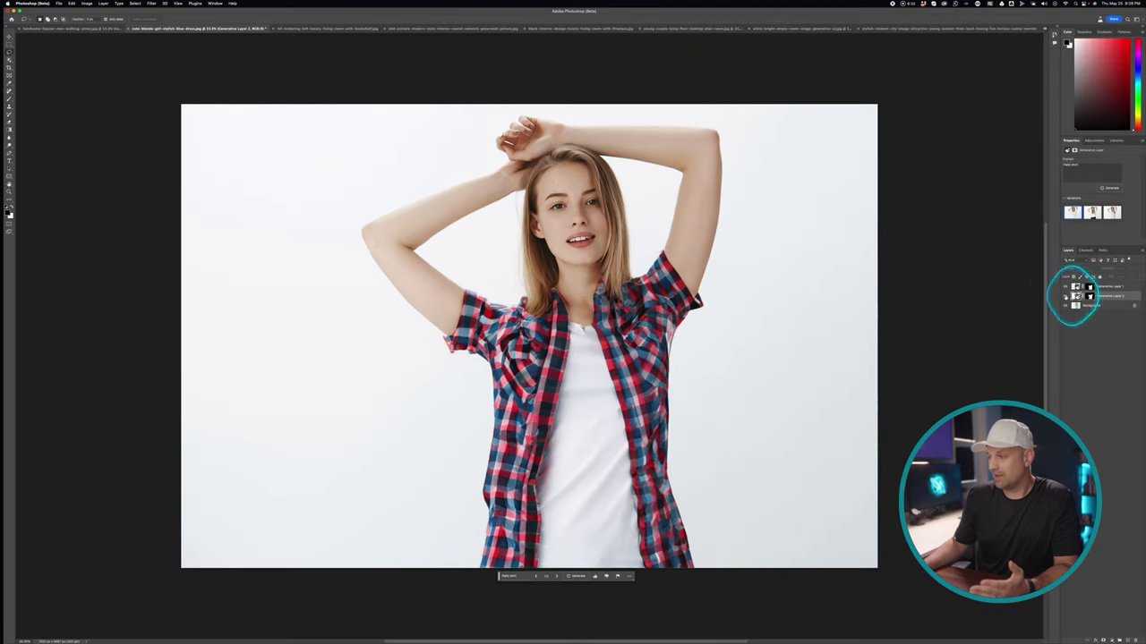
- Compare generated outfit layers, settling on the open red-and-blue plaid shirt
left_click(1065, 287)
left_click(1065, 295)
left_click(1065, 295)
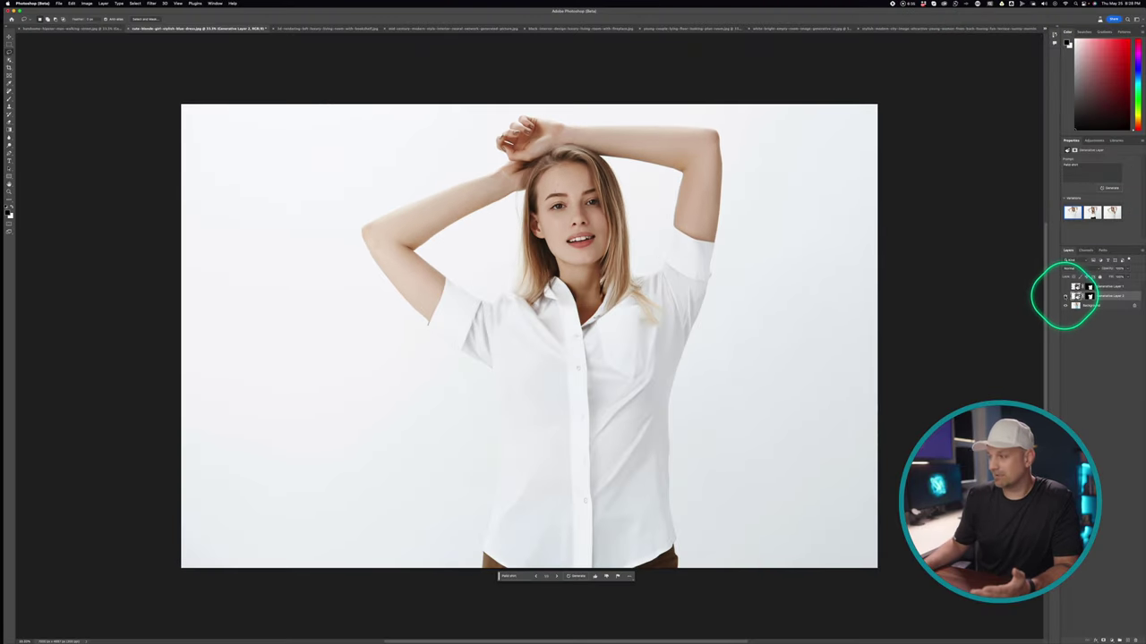
left_click(1065, 287)
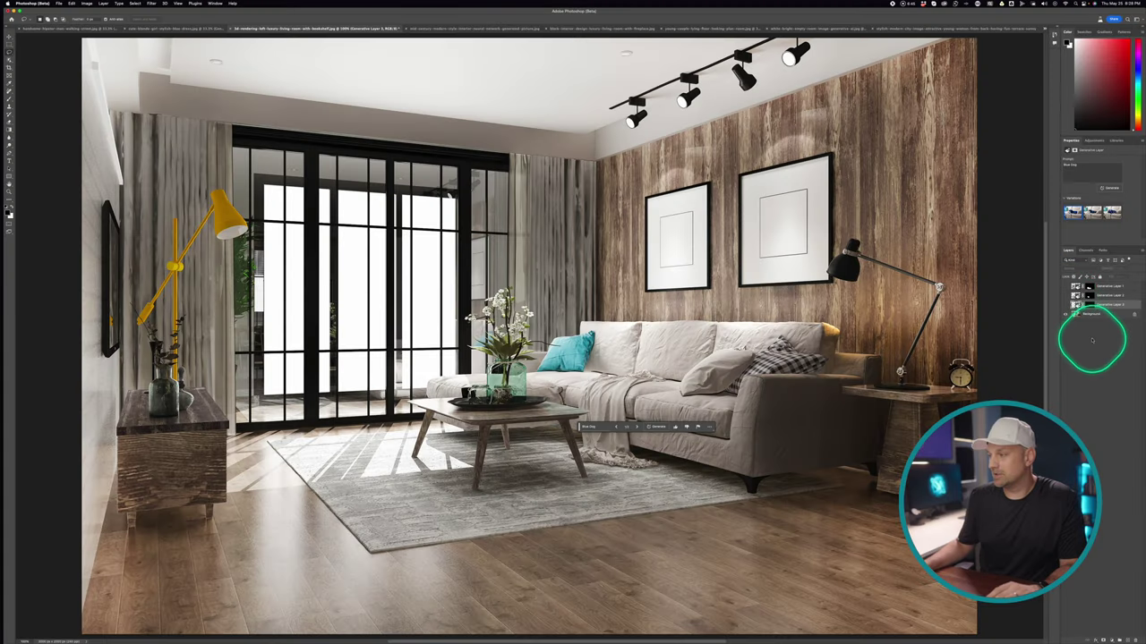
- On the Background layer, lasso a spot on the sofa for the blue dog
left_click(1092, 314)
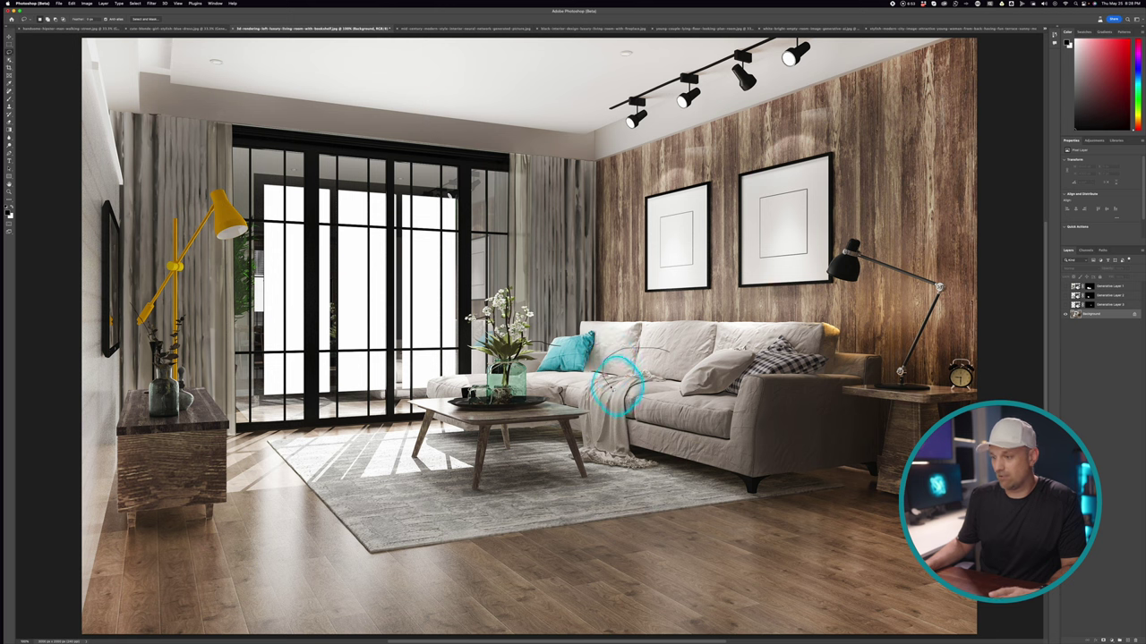
left_click_drag(696, 371, 671, 350)
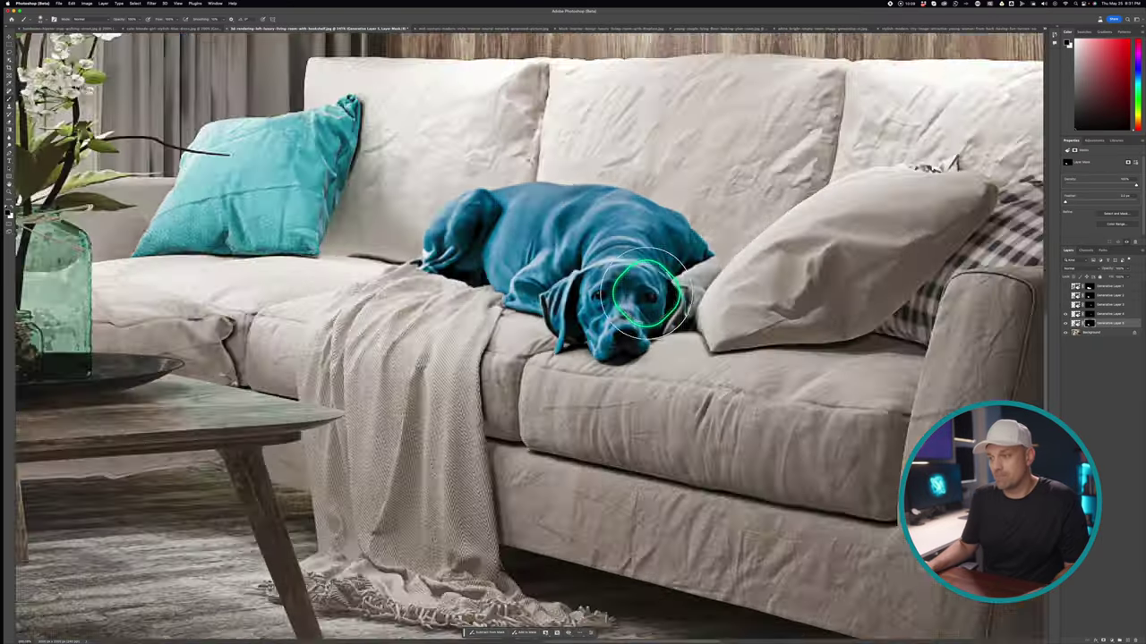
- Scroll the view up and back down to inspect the living room
scroll(646, 291, "up", 2)
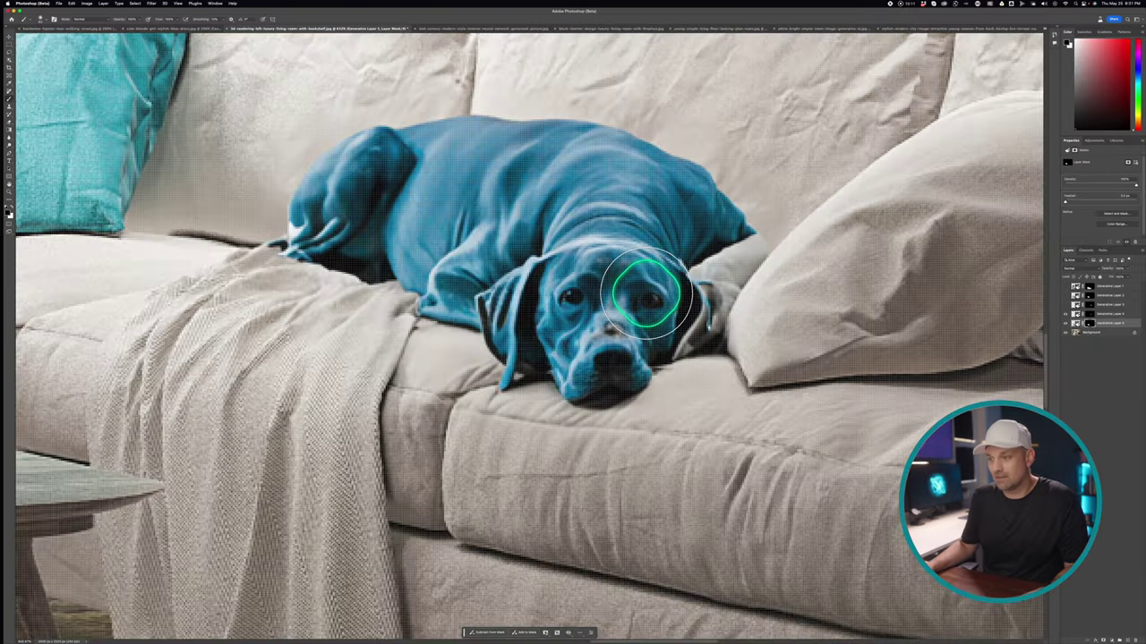
scroll(646, 291, "down", 8)
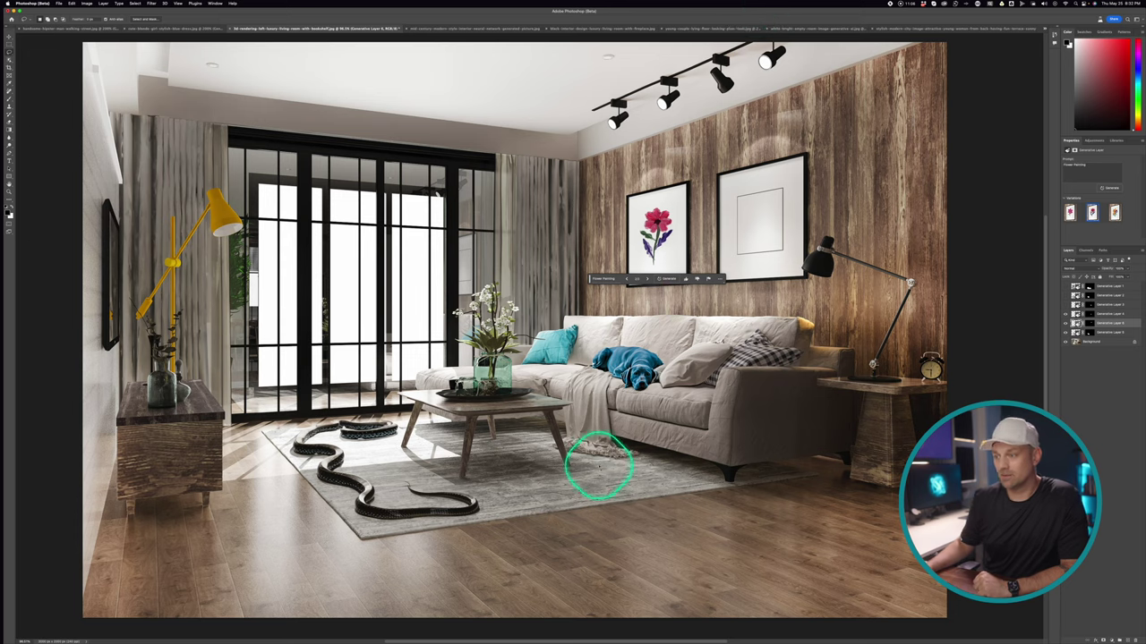
- In the mid-century interior, lasso part of the wood wall and generate wall art
left_click(446, 28)
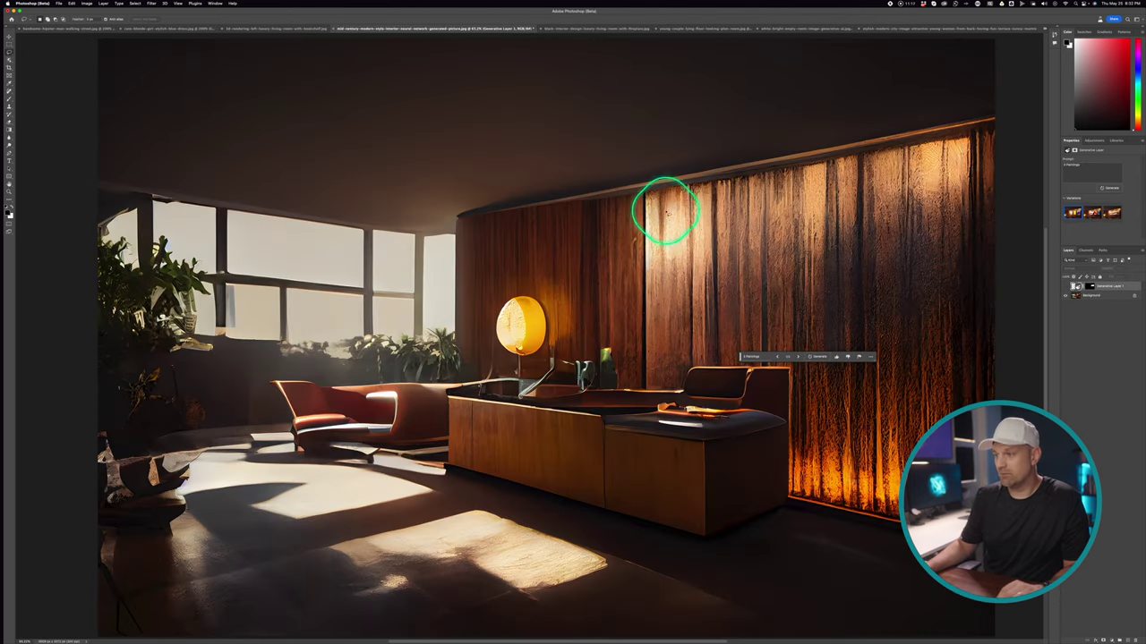
left_click(1096, 295)
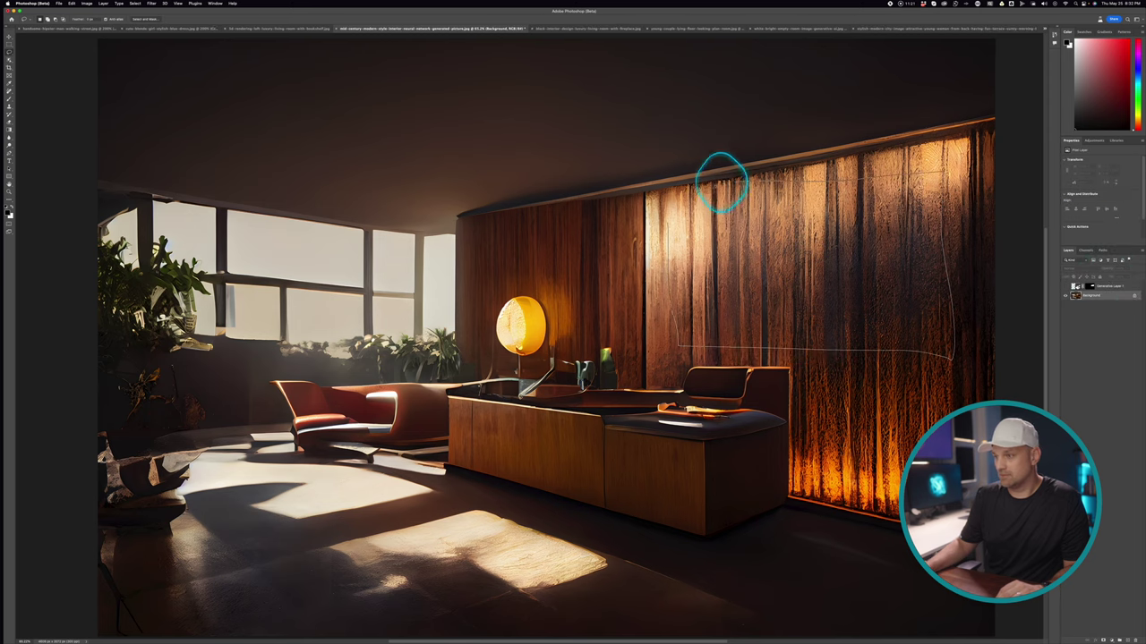
mouse_move(721, 183)
left_mouse_down()
mouse_move(667, 202)
mouse_move(671, 237)
left_mouse_up()
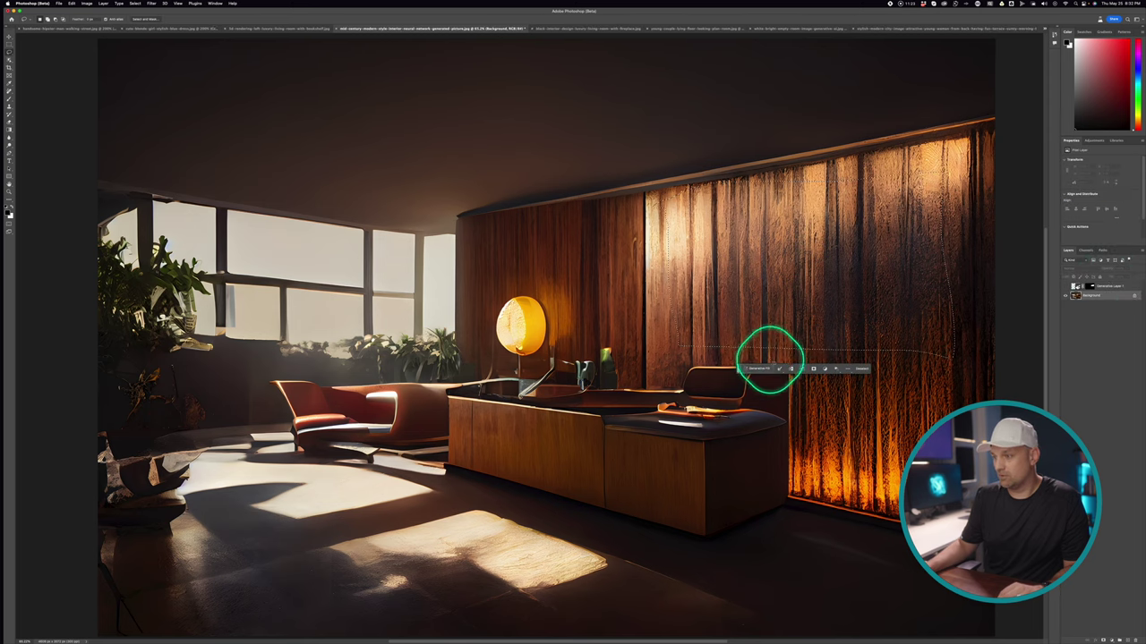
left_click(759, 368)
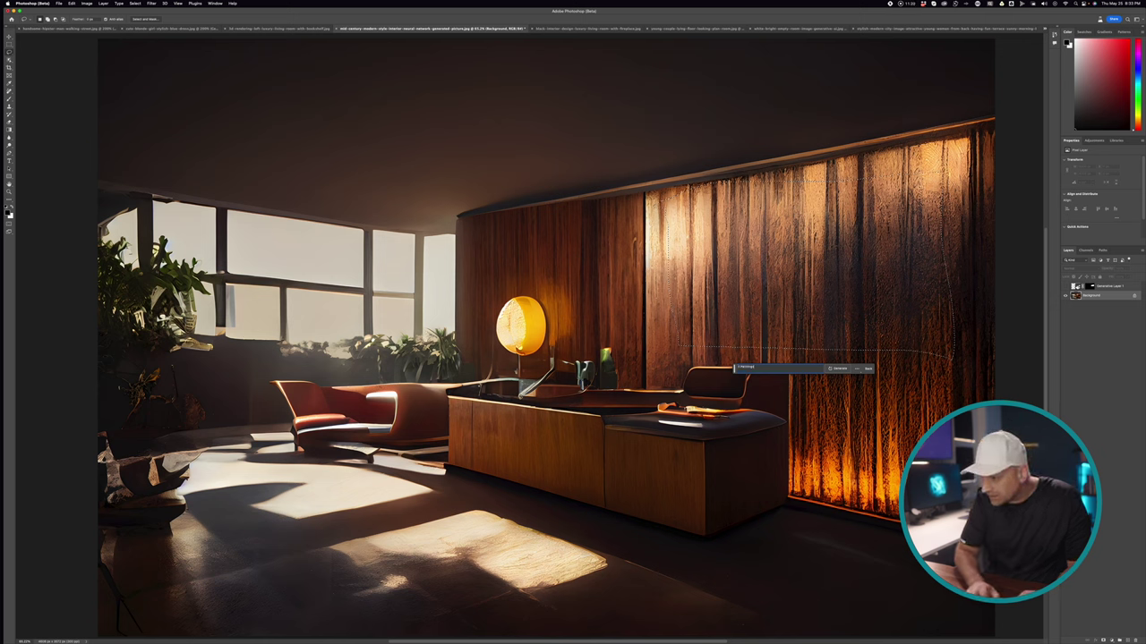
key("Return")
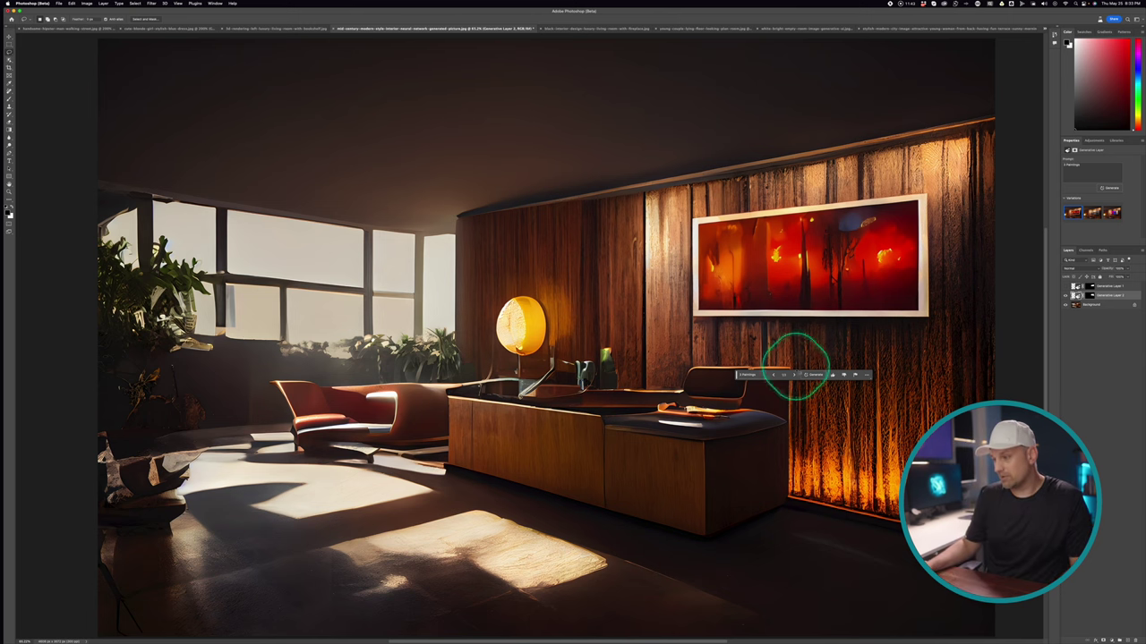
- Cycle and regenerate painting variations, settling on the three colourful paintings
left_click(794, 374)
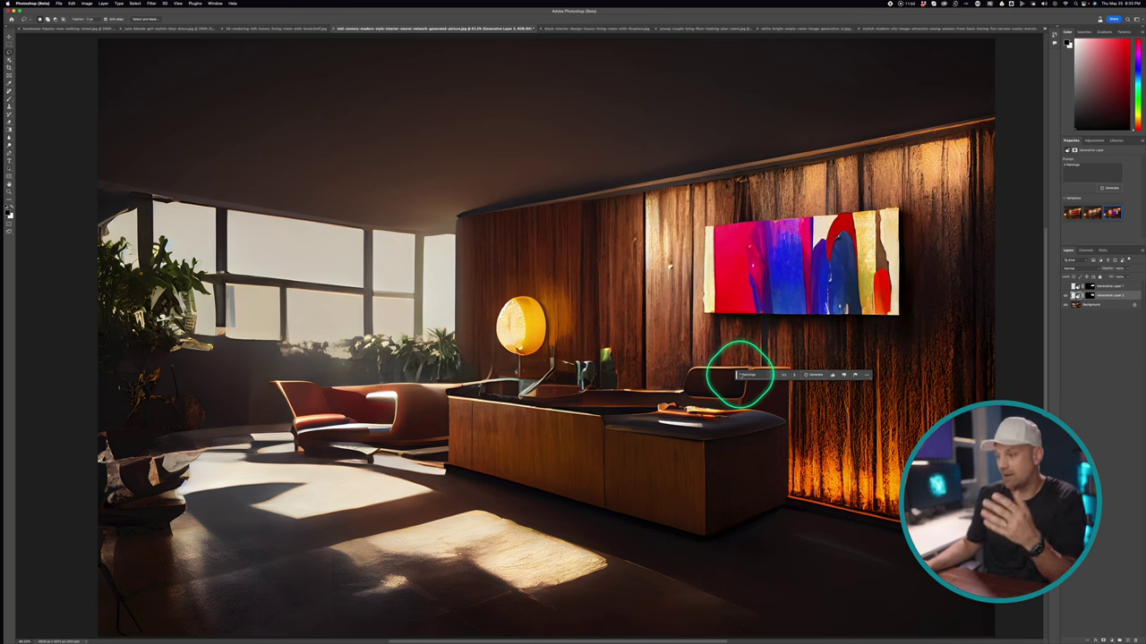
left_click(739, 375)
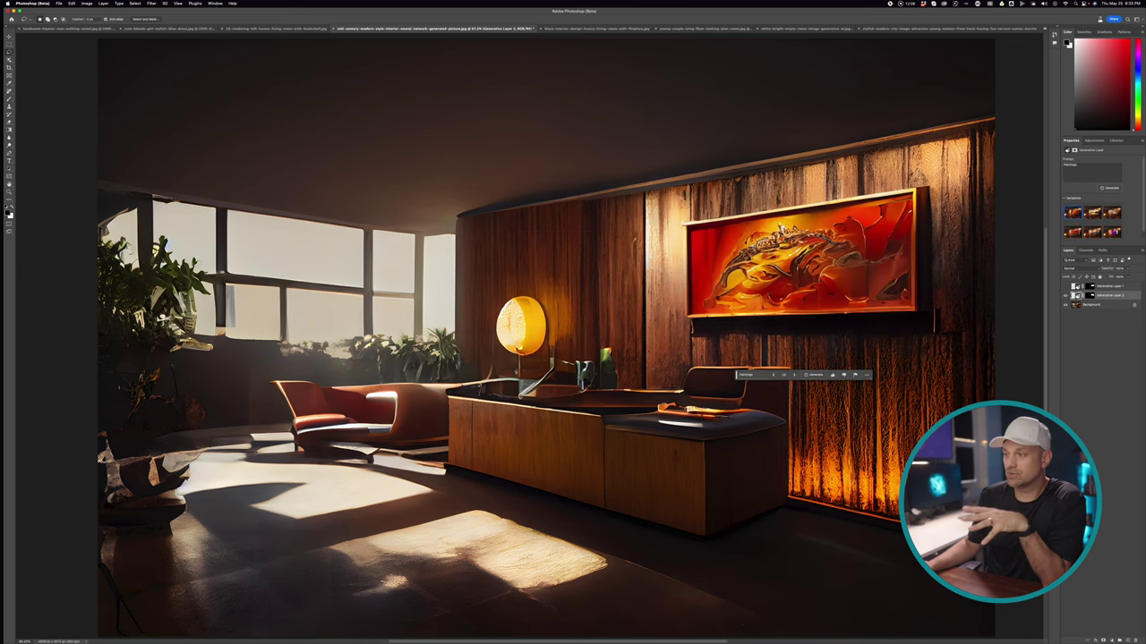
left_click(1066, 286)
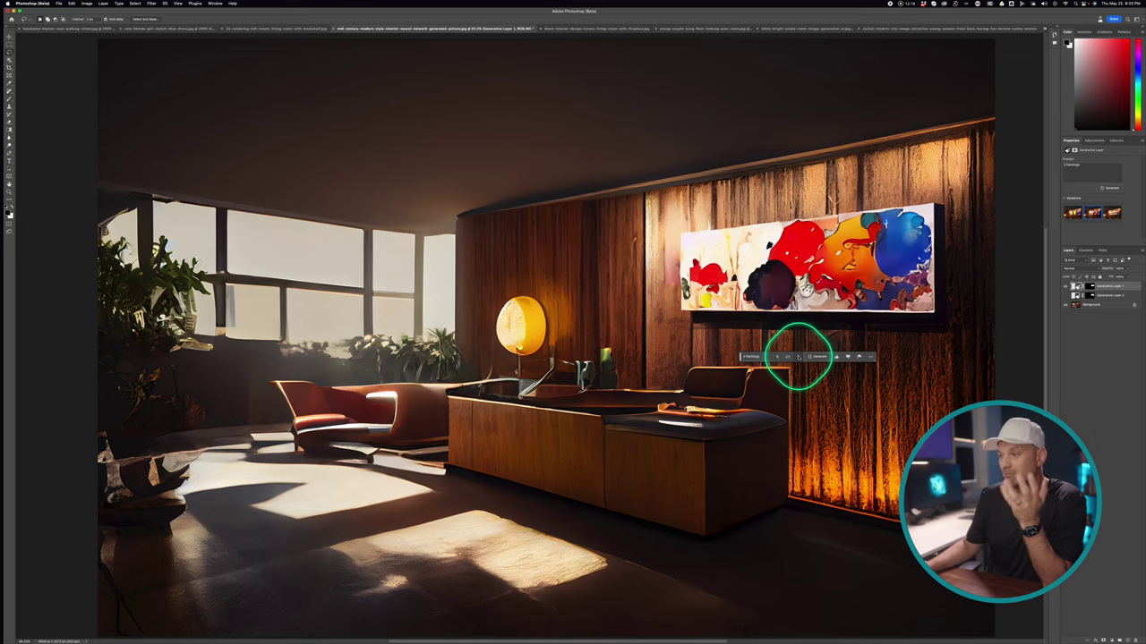
left_click(798, 357)
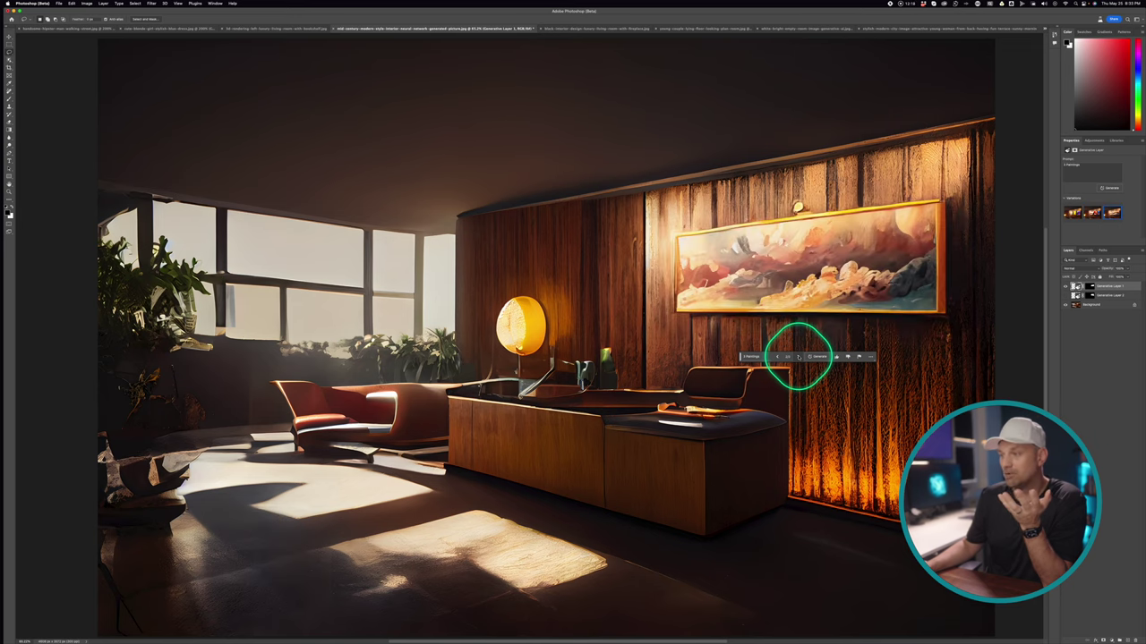
left_click(798, 357)
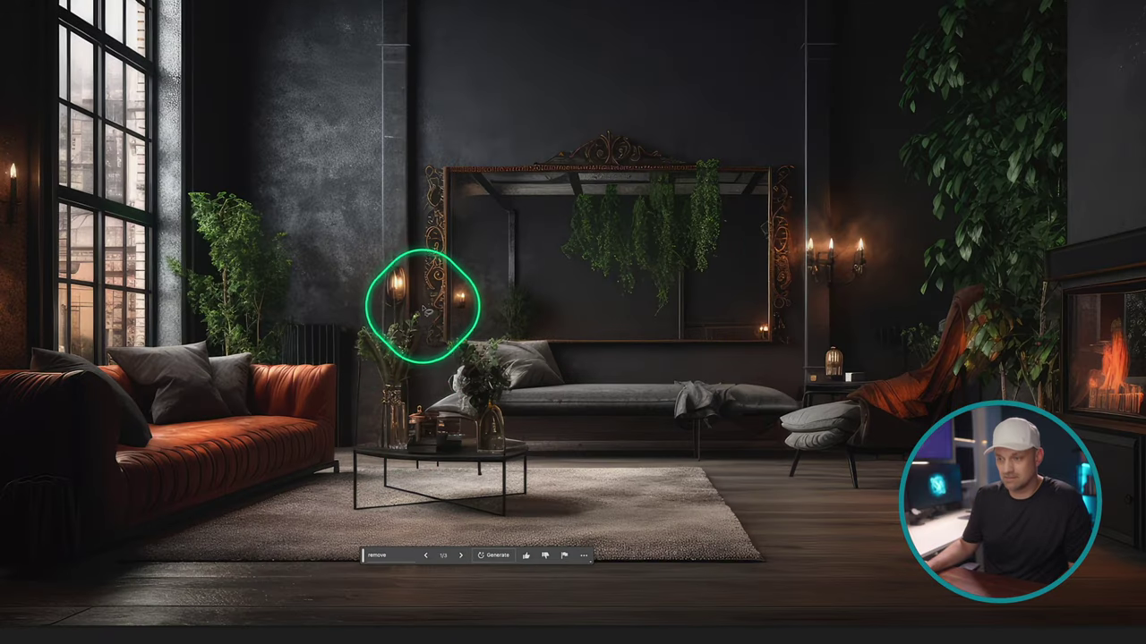
- Lasso the glass coffee table and plants for a Generative Fill removal
mouse_move(422, 307)
left_mouse_down()
mouse_move(354, 434)
mouse_move(346, 520)
mouse_move(473, 547)
mouse_move(602, 532)
mouse_move(621, 507)
mouse_move(483, 331)
mouse_move(492, 327)
mouse_move(448, 336)
mouse_move(448, 319)
mouse_move(421, 305)
left_mouse_up()
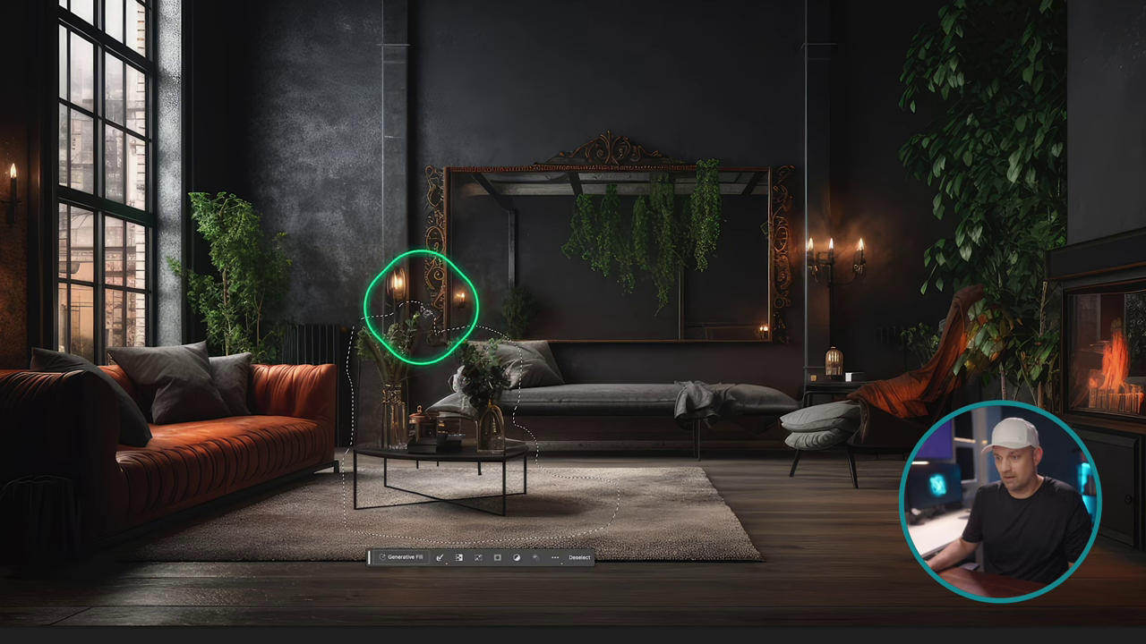
left_click(405, 556)
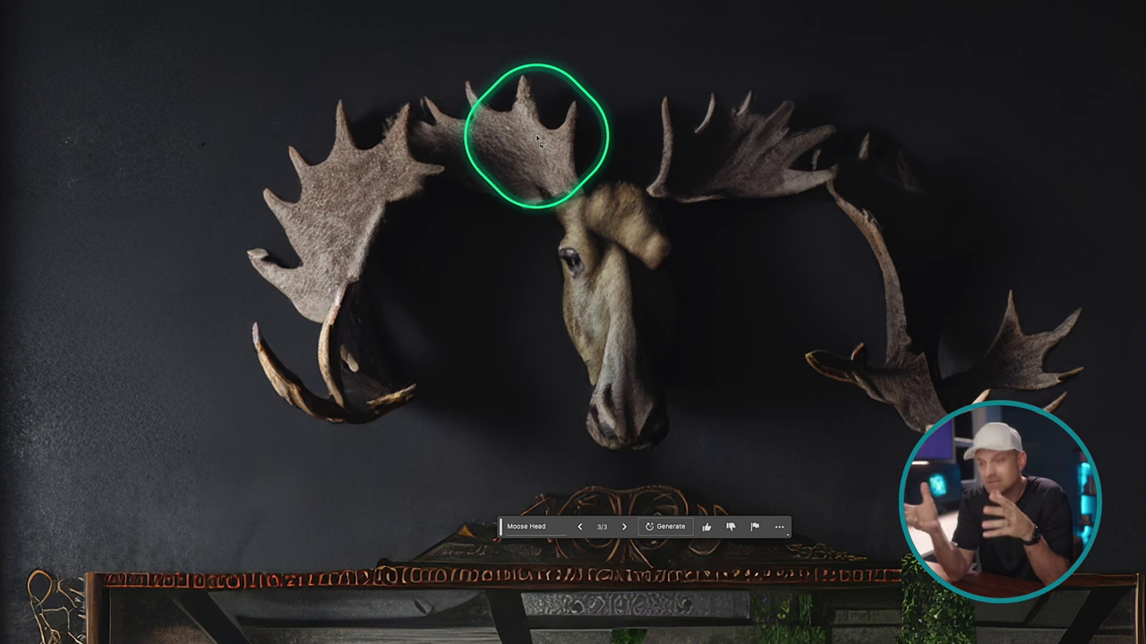
- Zoom out to view the whole fireplace room with the moose head
scroll(537, 139, "down", 2)
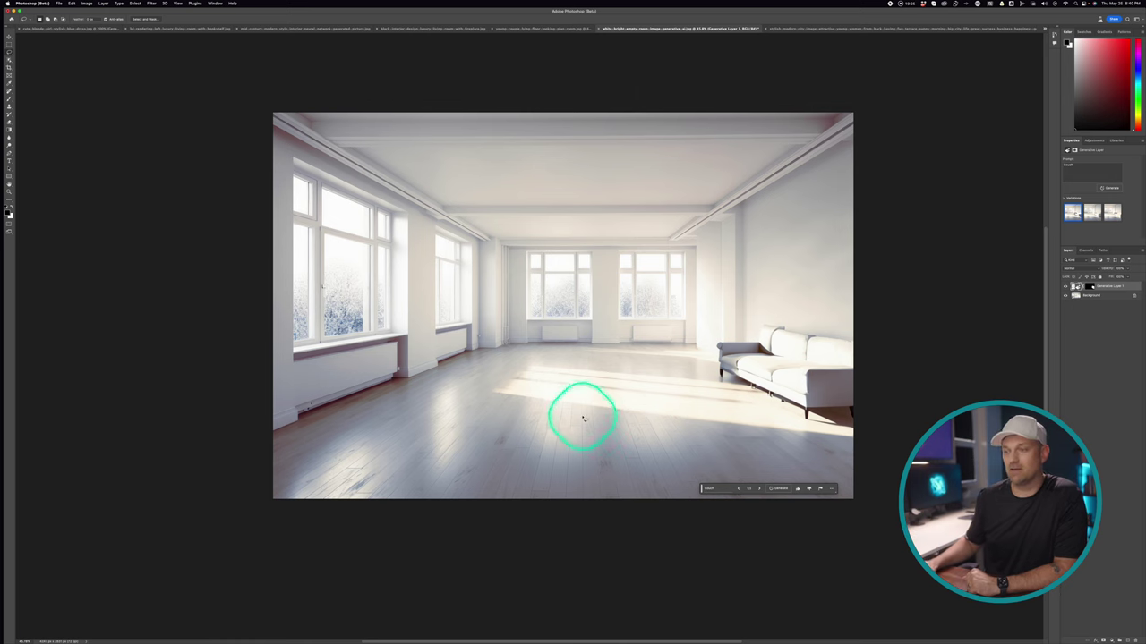
- Lasso a spot by the left wall of the empty room for a plant
mouse_move(400, 276)
left_mouse_down()
mouse_move(447, 273)
mouse_move(450, 380)
mouse_move(396, 323)
mouse_move(397, 282)
left_mouse_up()
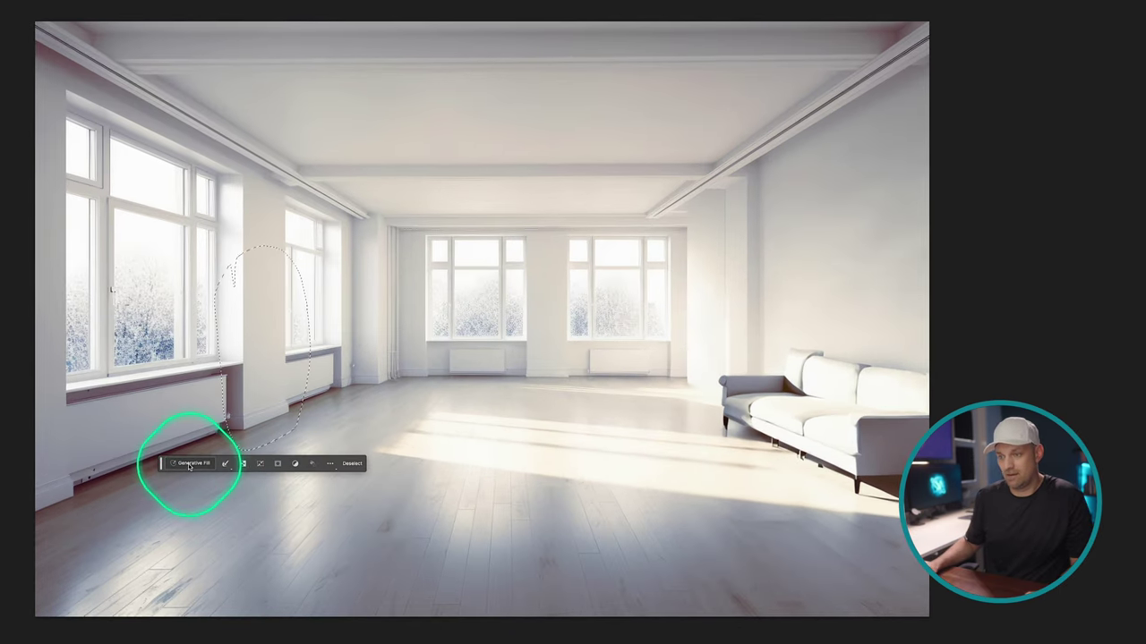
- Generative Fill 'Tall plant' by the left wall and a 'Hanging' lamp on the ceiling
left_click(189, 464)
type("Tall plant")
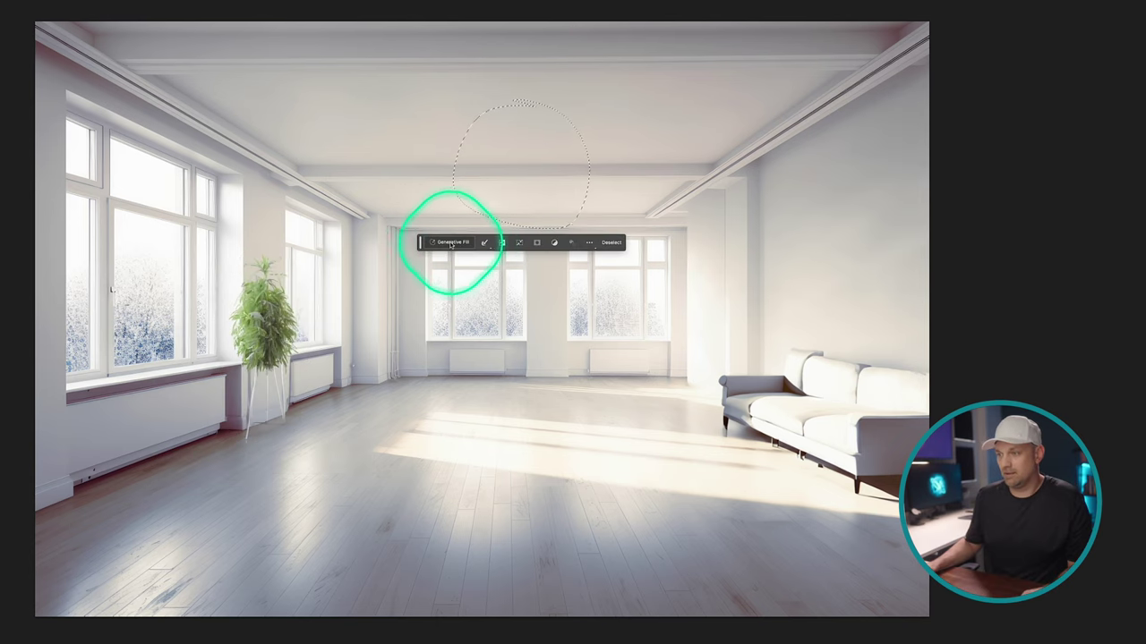
left_click(447, 242)
type("Hanging")
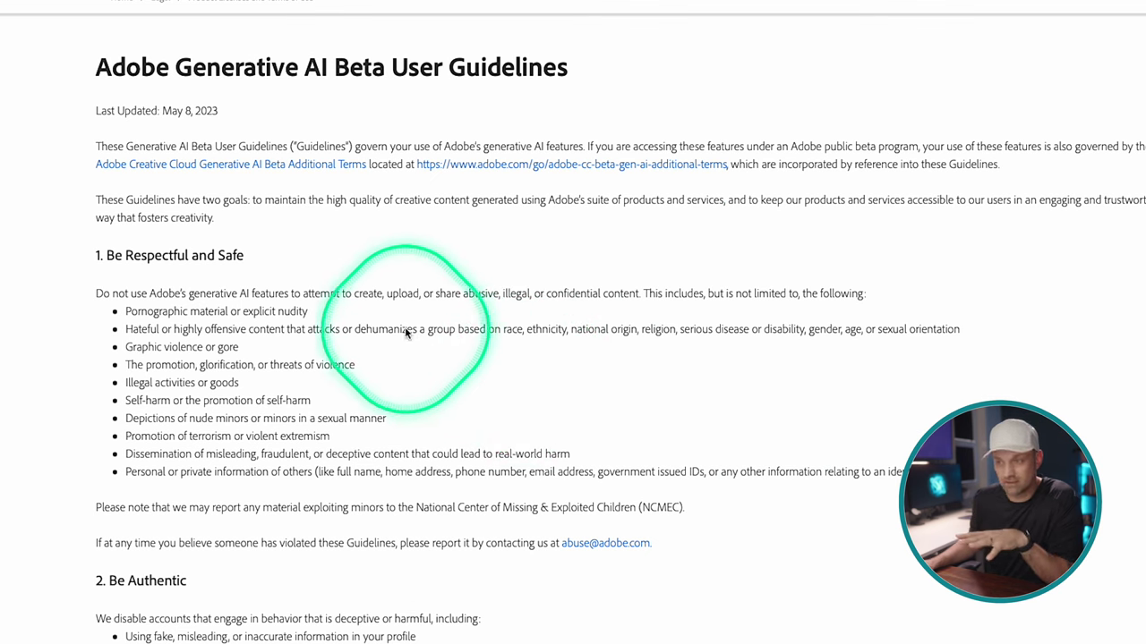
- Highlight the 'Be Respectful and Safe' heading and the prohibited-content list beneath it
left_click_drag(103, 256, 296, 259)
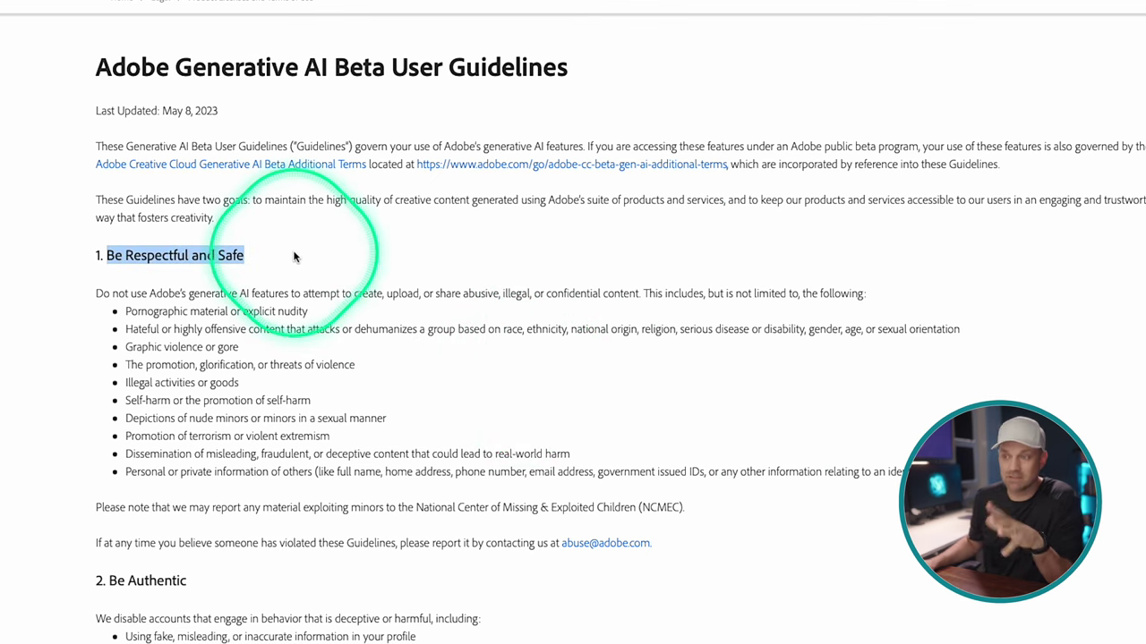
left_click_drag(95, 292, 851, 516)
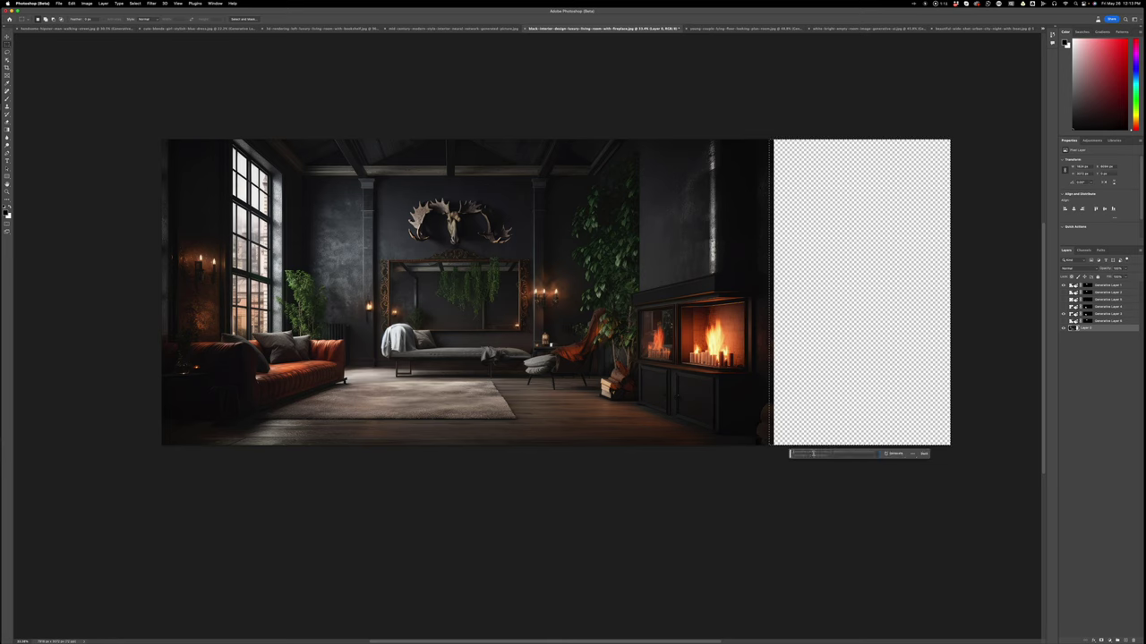
- Run Generative Fill with an empty prompt on the transparent right-side extension
left_click(895, 454)
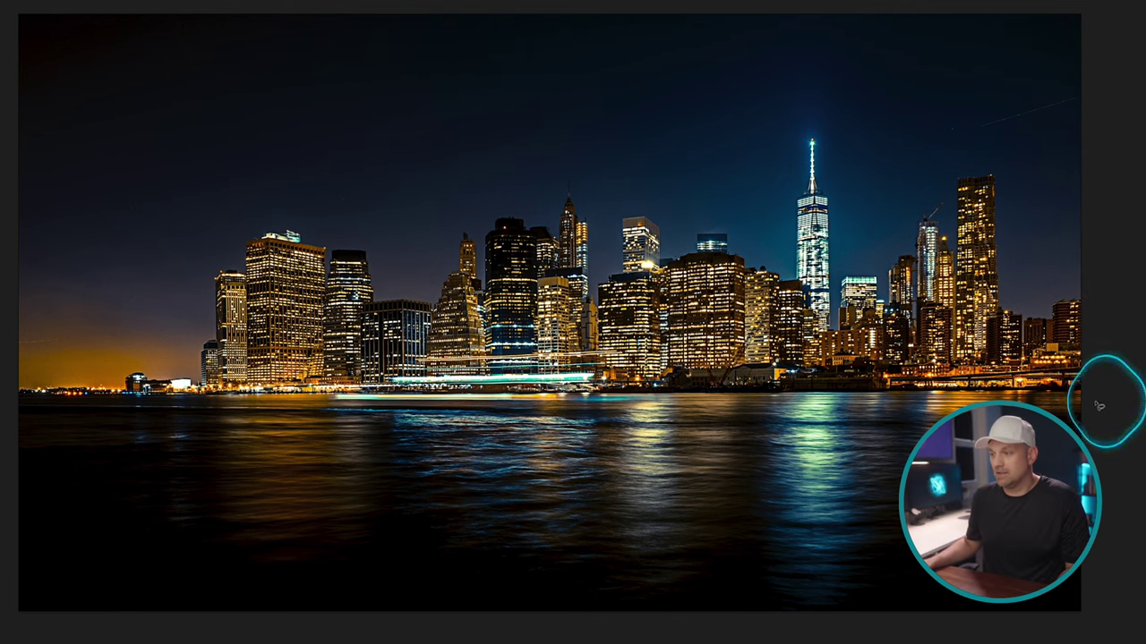
- Lasso the skyline above the water, generate cyberpunk towers, and settle on a neon variation
mouse_move(601, 410)
left_mouse_down()
mouse_move(123, 413)
mouse_move(0, 398)
mouse_move(0, 225)
mouse_move(206, 197)
mouse_move(295, 198)
mouse_move(351, 225)
mouse_move(395, 278)
mouse_move(433, 276)
mouse_move(477, 209)
mouse_move(580, 182)
left_mouse_up()
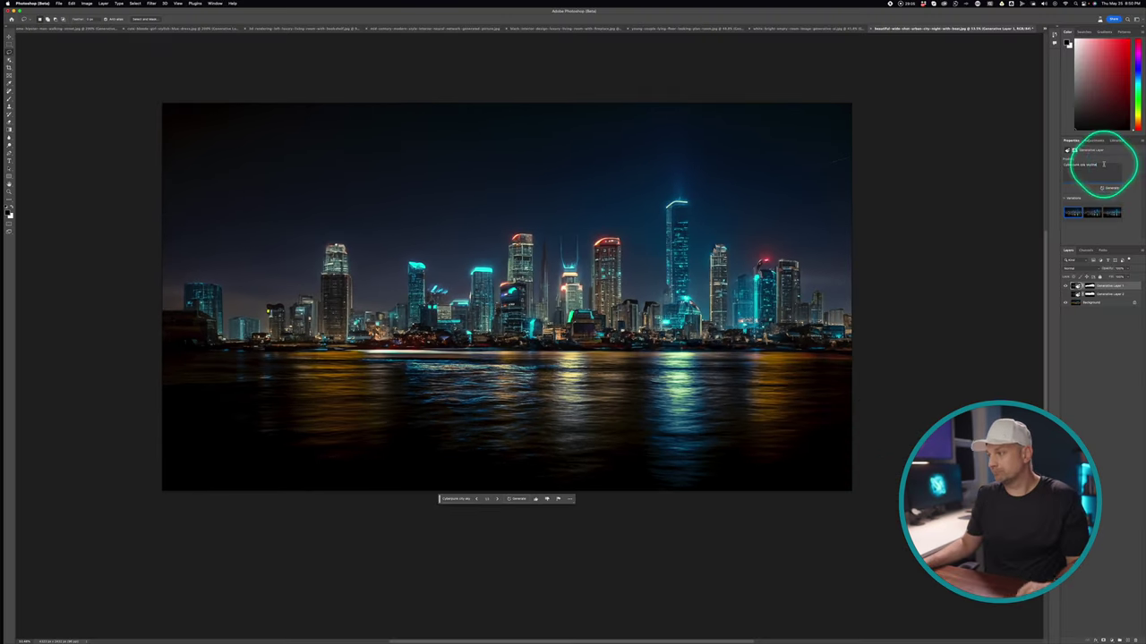
left_click(1110, 188)
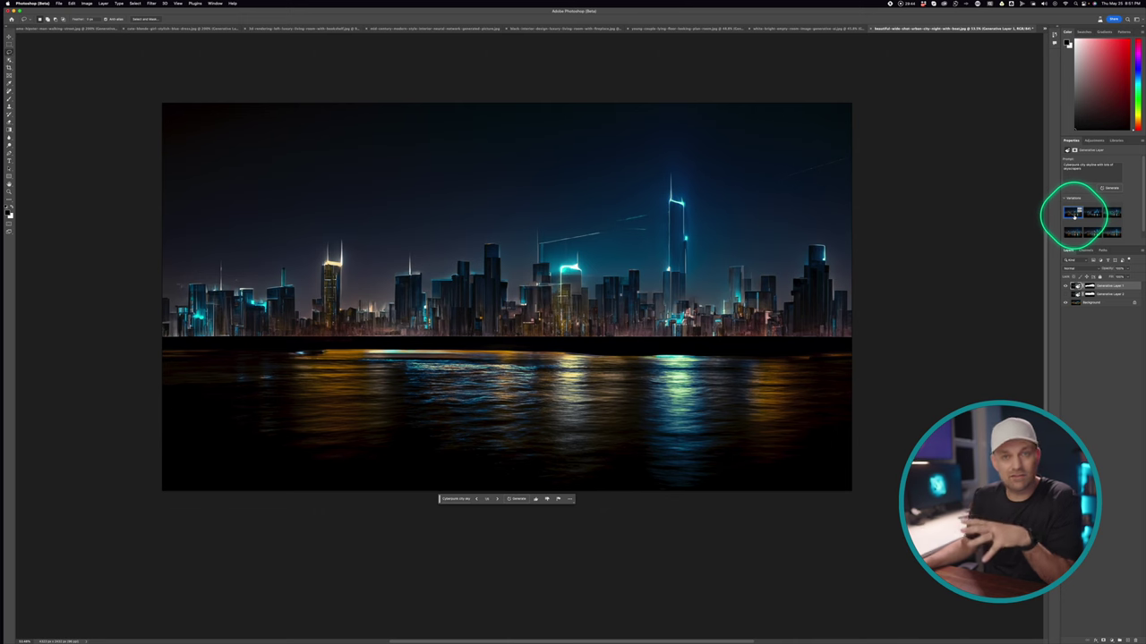
left_click(1097, 233)
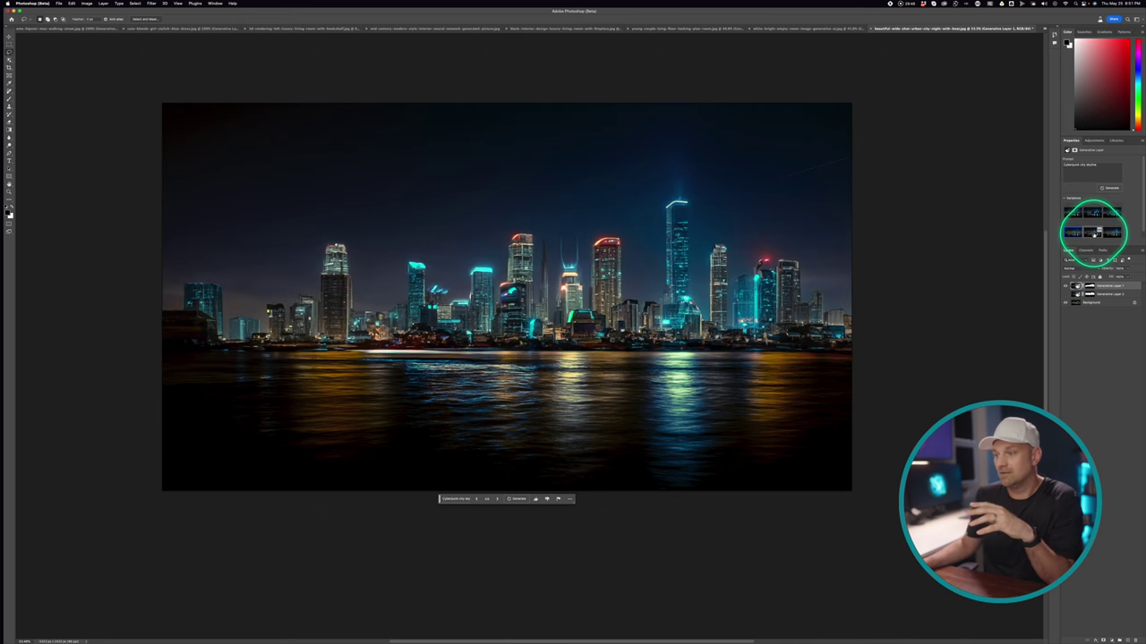
left_click(1117, 233)
left_click(1117, 234)
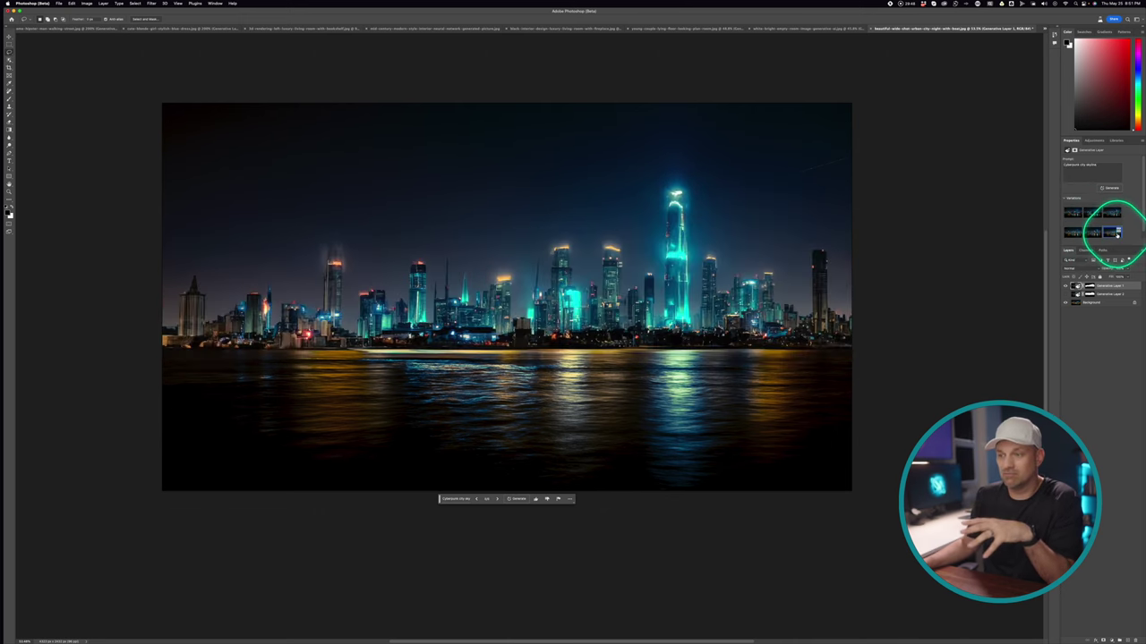
left_click(1112, 213)
left_click(1094, 213)
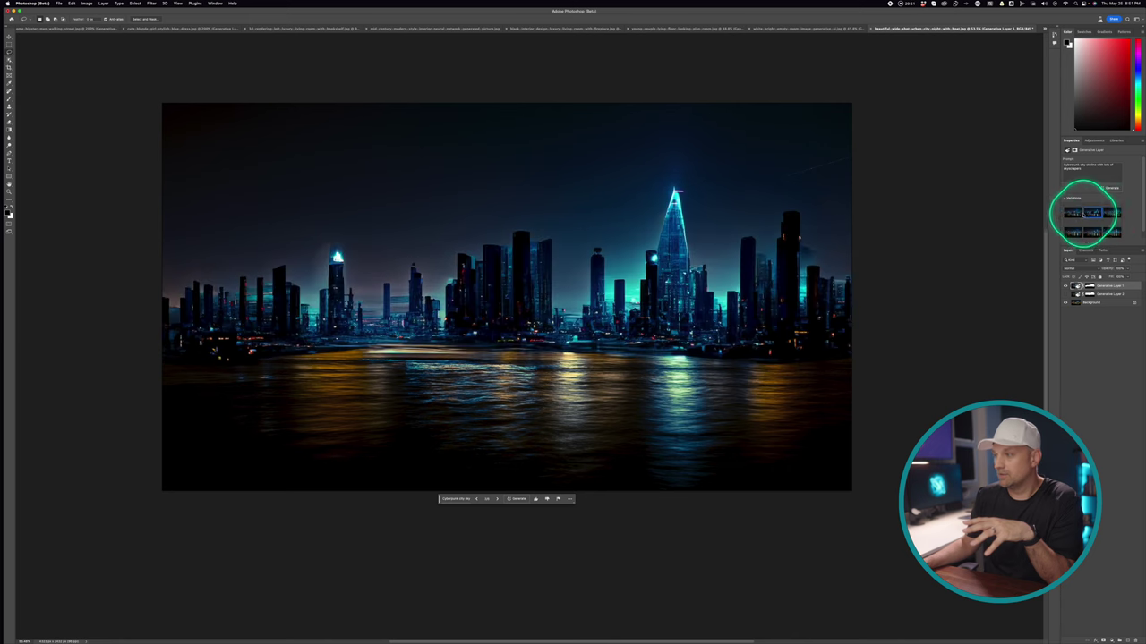
left_click(1073, 213)
left_click(1072, 233)
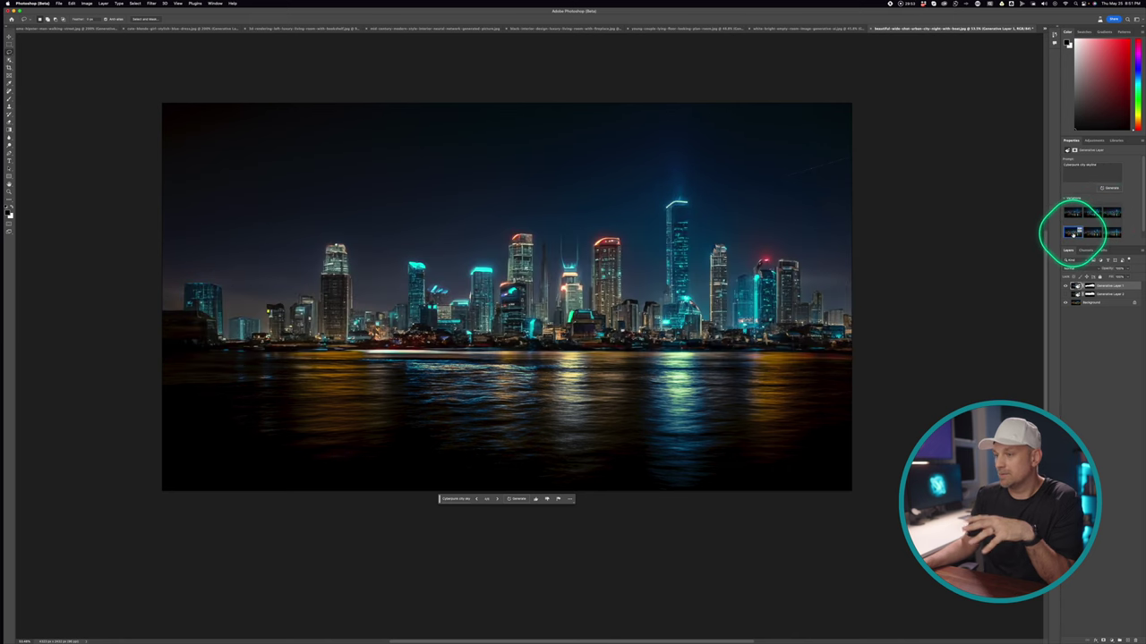